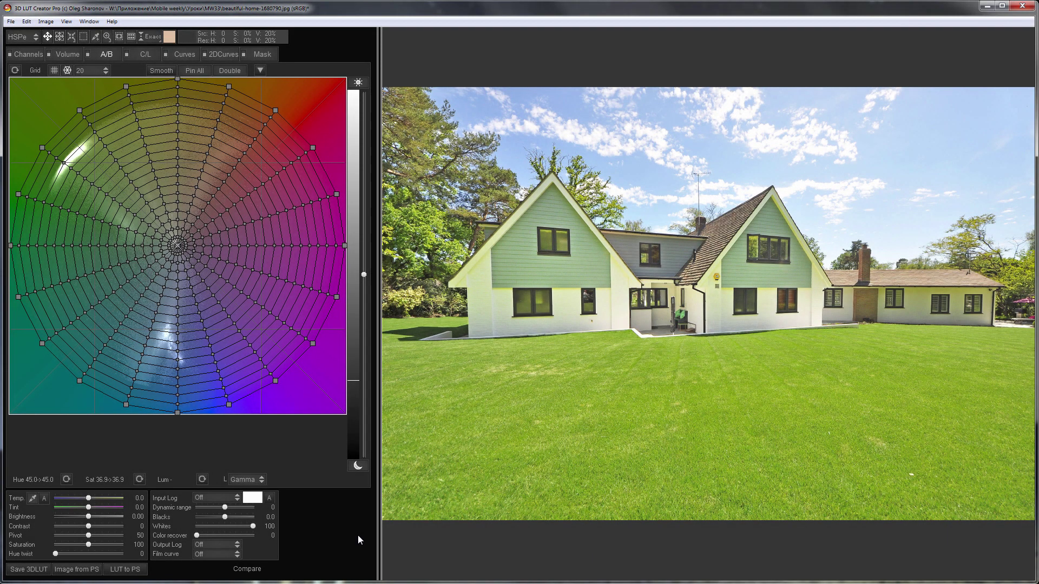
Step: Set a cooler white balance by sampling two house-wall spots with the Temp eyedropper
click(33, 498)
click(168, 220)
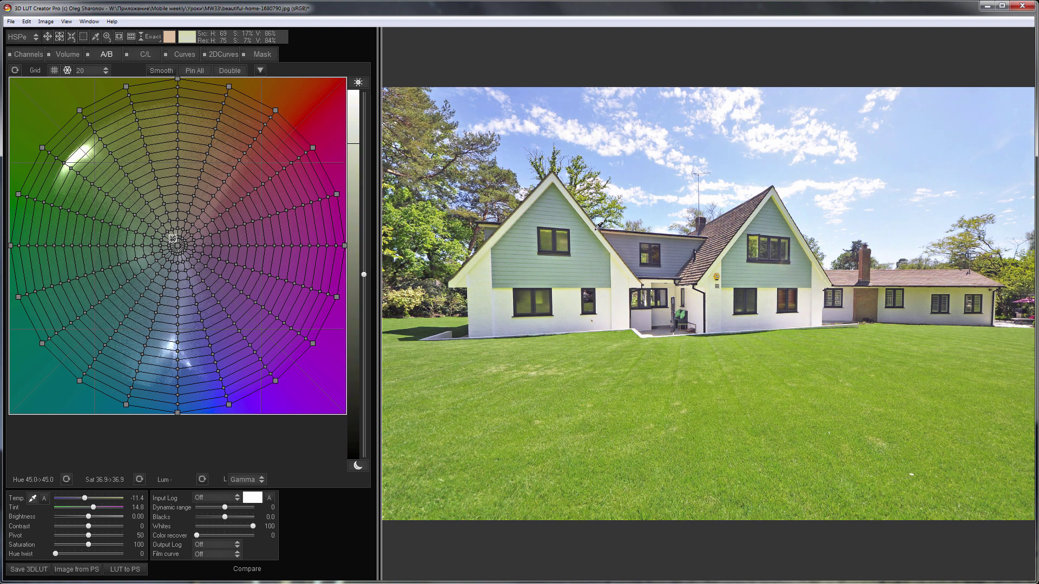
click(481, 261)
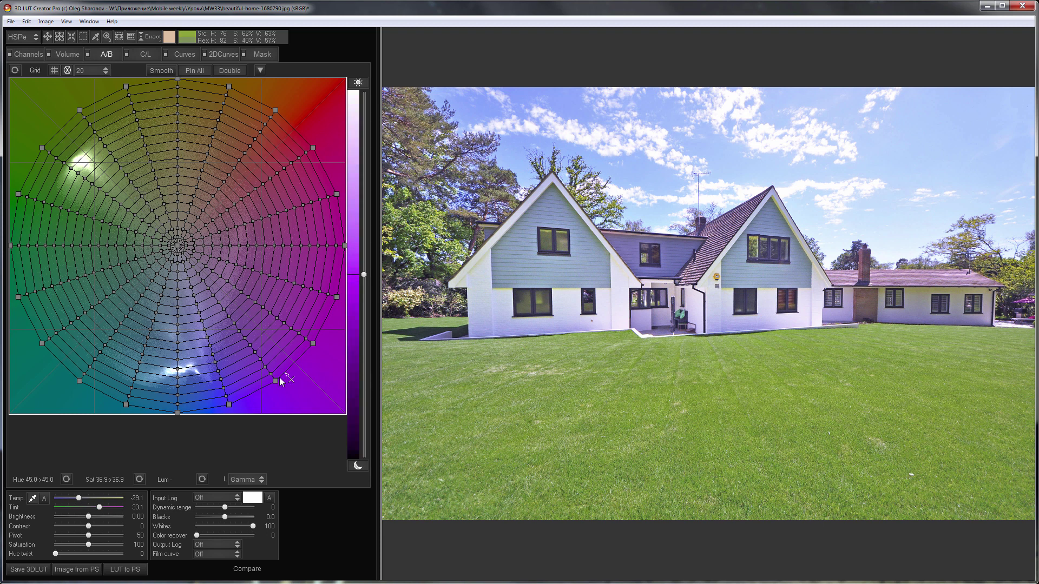
Step: Pull purple nodes toward the A/B grid centre and shift blue-violet hues toward blue
drag(276, 381, 192, 236)
mouse_move(314, 344)
mouse_down()
mouse_move(350, 250)
mouse_move(339, 203)
mouse_move(205, 238)
mouse_up()
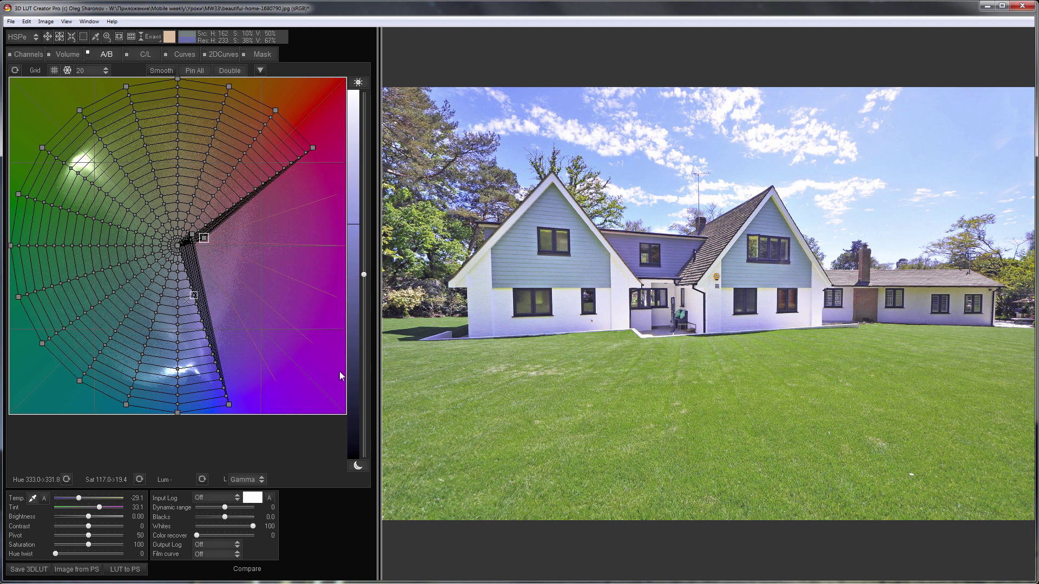
drag(229, 403, 175, 380)
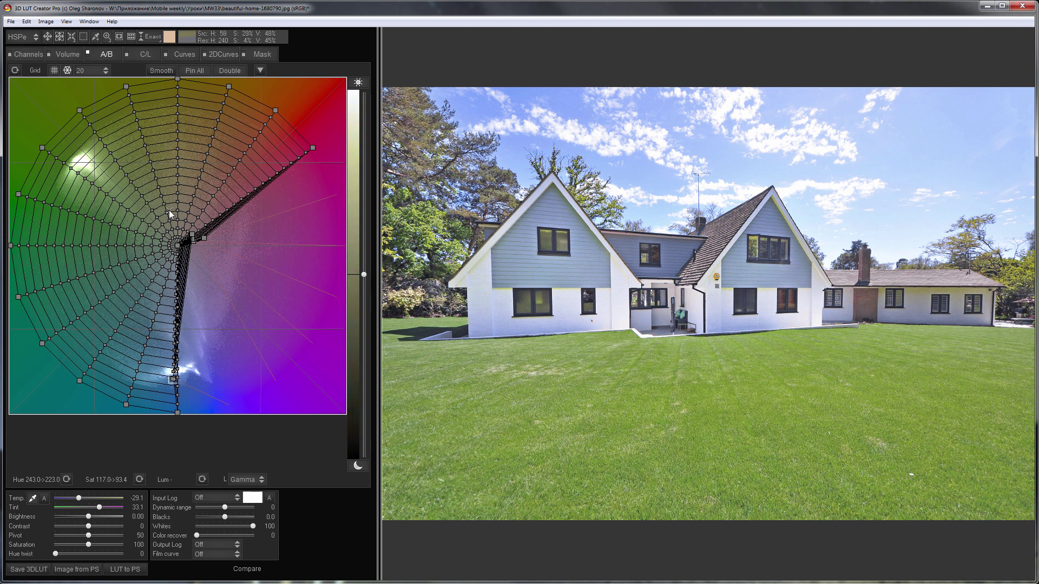
Step: Push the grass-green A/B nodes outward and shifted, and fine-tune the low-saturation green-yellow node
drag(124, 172, 98, 136)
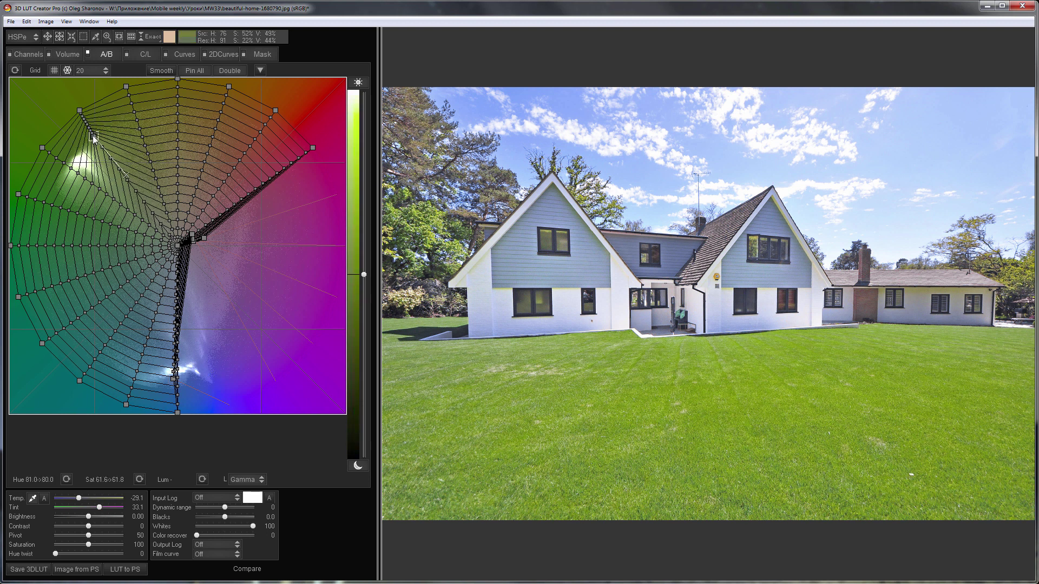
drag(108, 197, 72, 168)
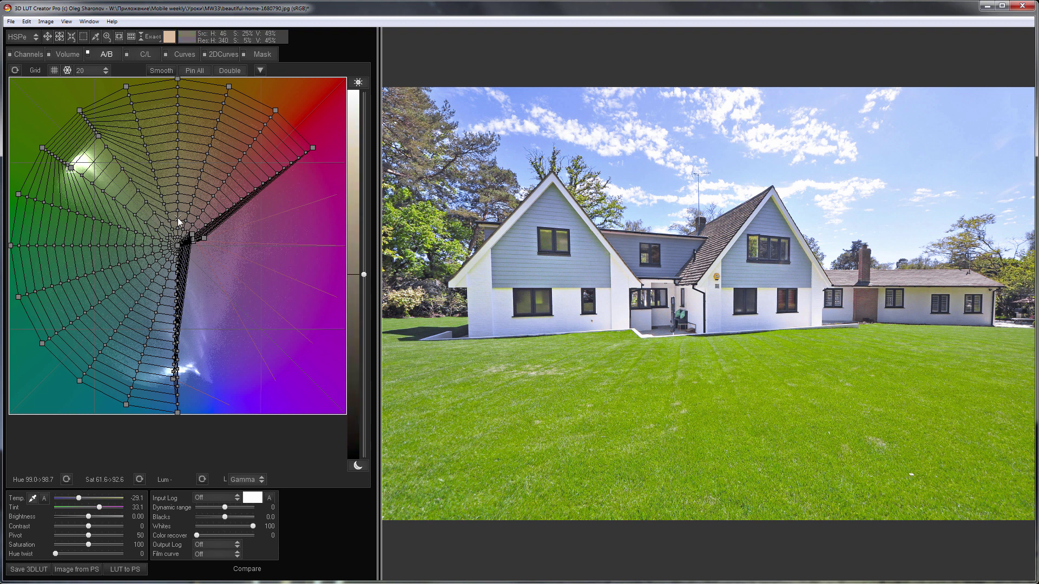
drag(179, 231, 172, 242)
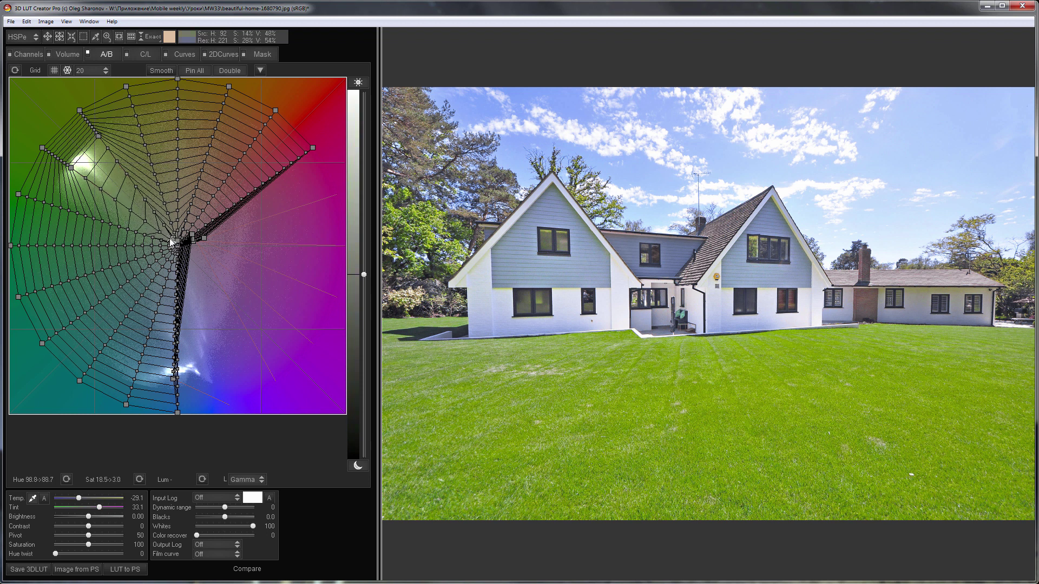
click(67, 53)
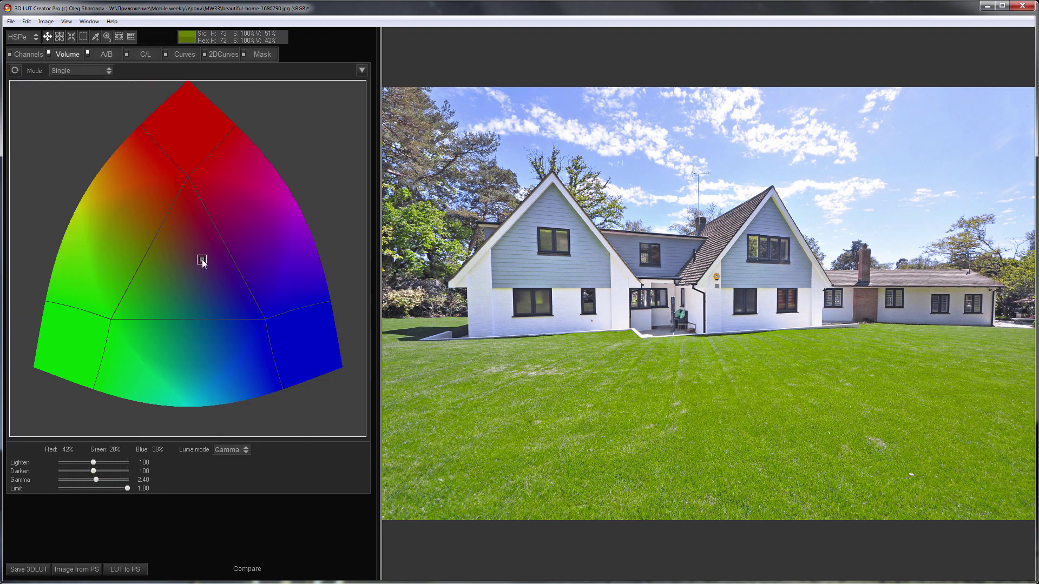
Step: Raise the Sat/Luma curve's left end, lower its right end, and compare Before/After
click(190, 53)
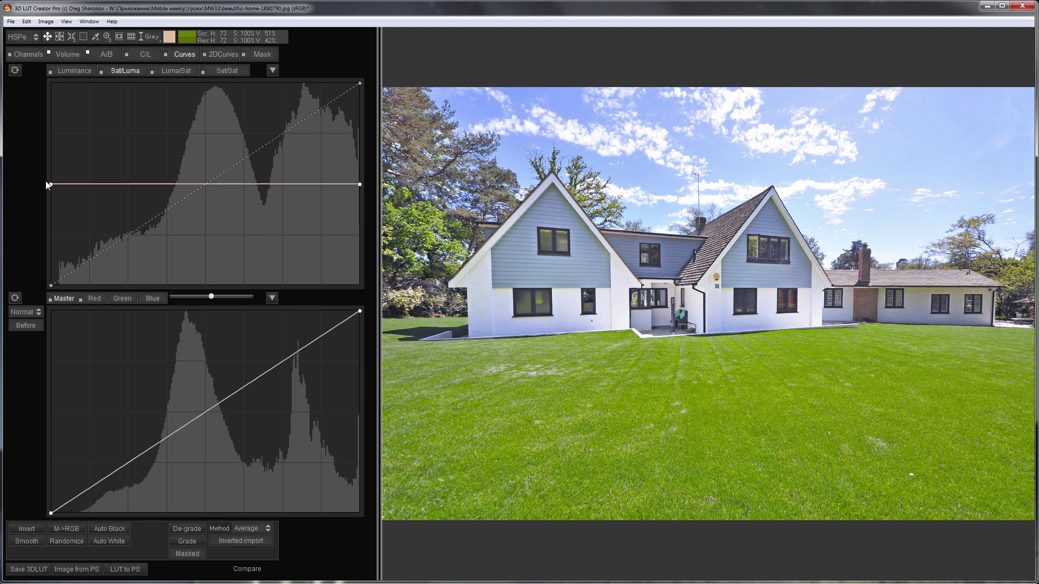
drag(51, 185, 44, 129)
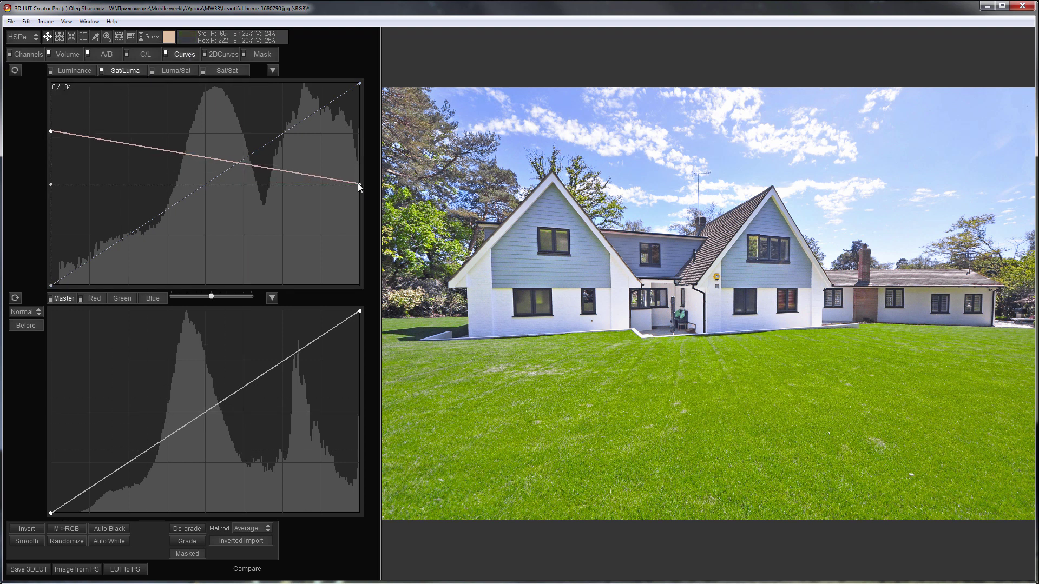
drag(358, 183, 370, 218)
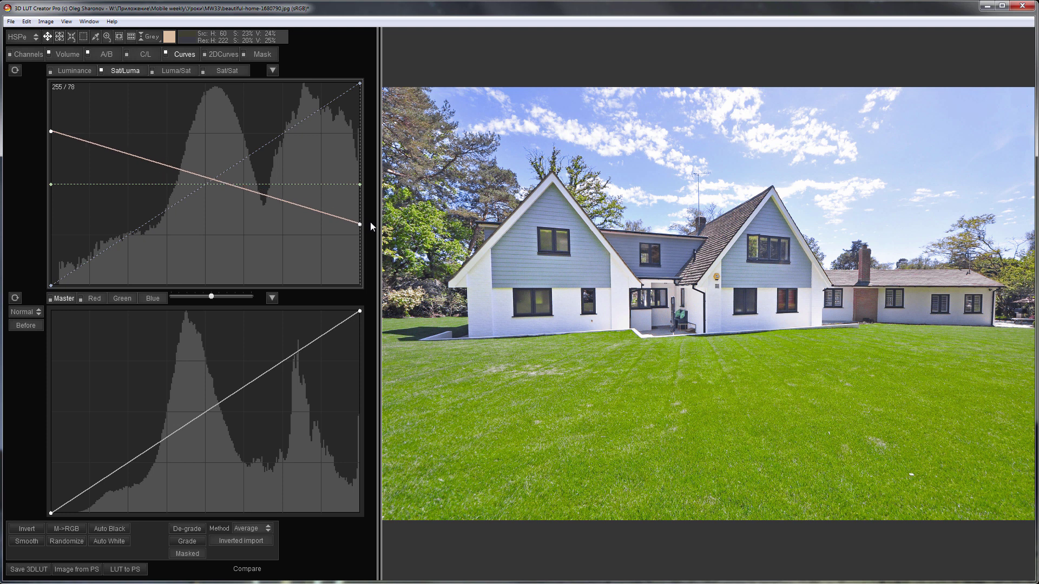
drag(51, 131, 48, 118)
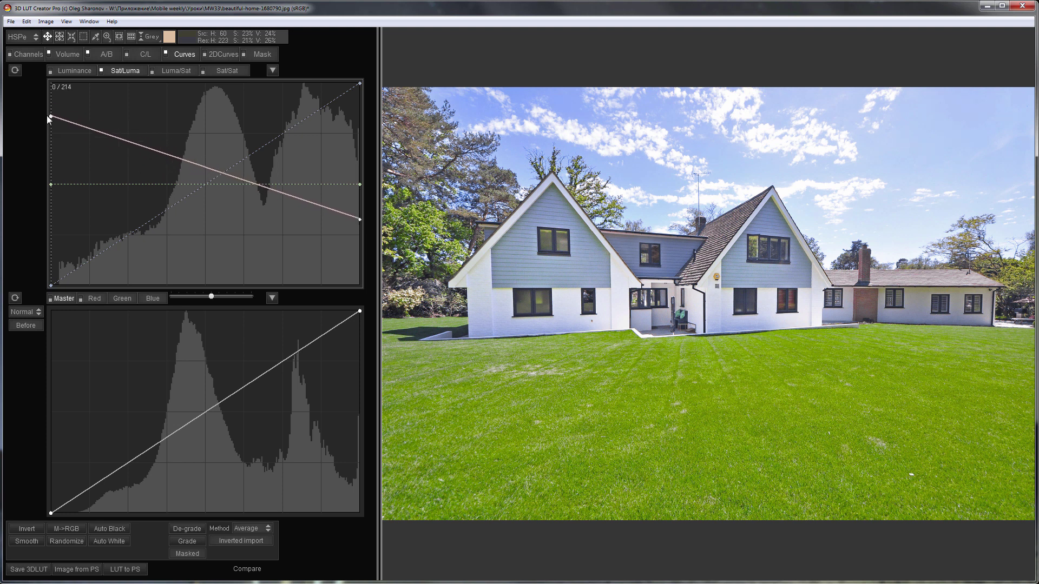
key(b)
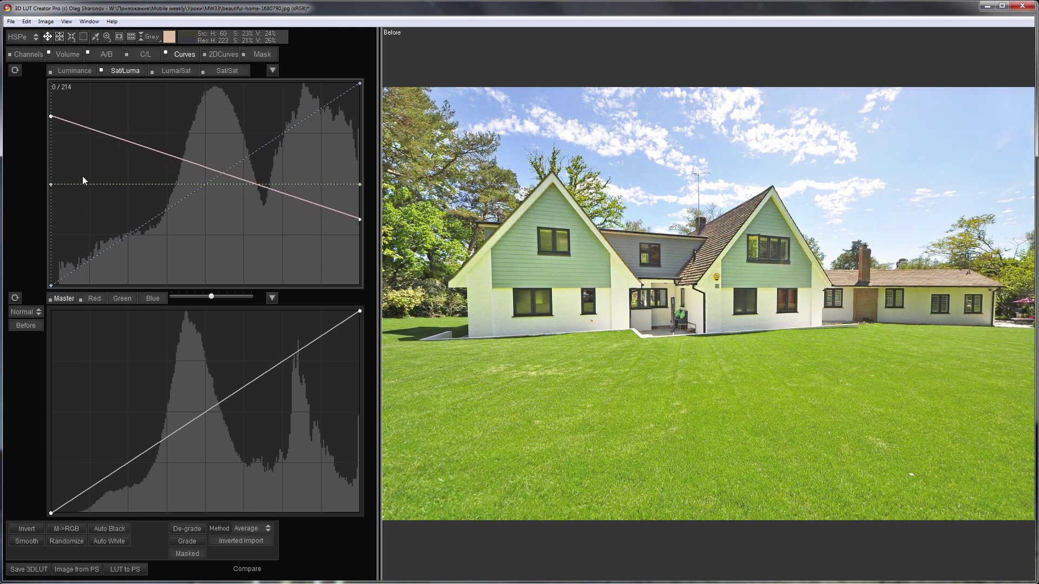
key(b)
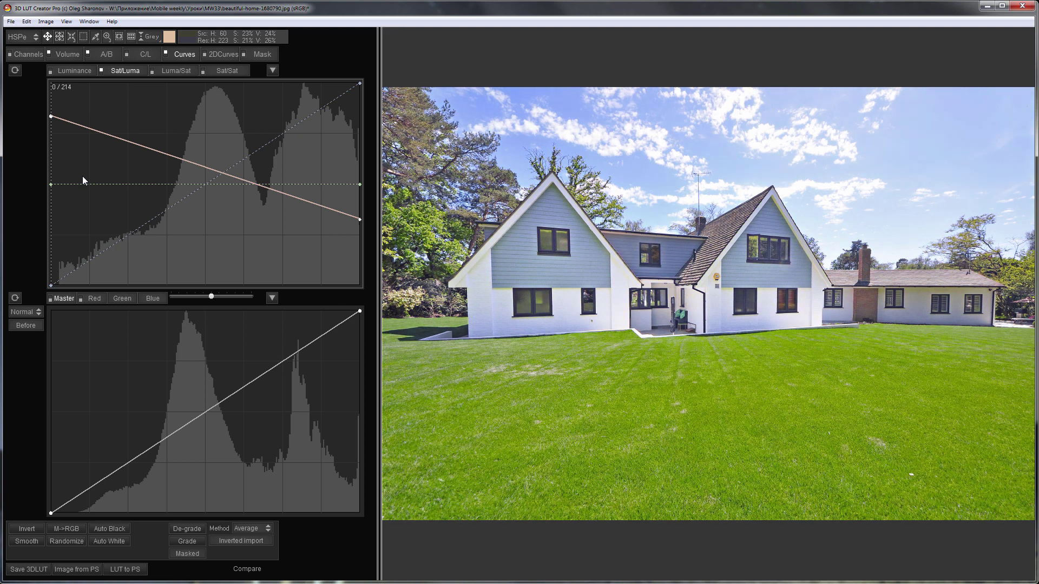